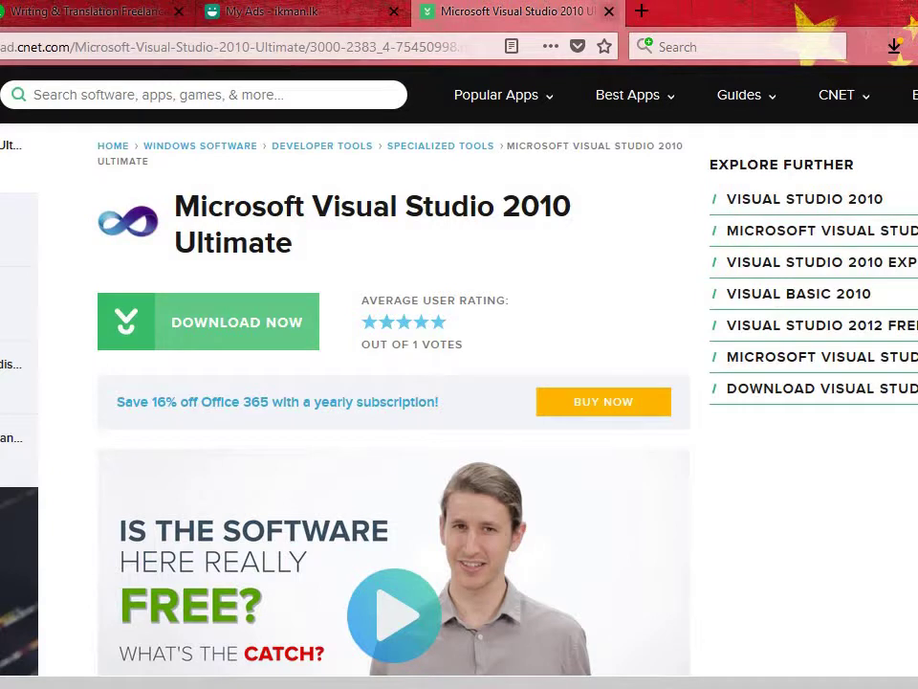
Step: Search Google for "visual studio 2010 free download" in a new tab and open CNET's Microsoft Visual Studio 2010 Ultimate page
key("ctrl+w")
key("ctrl+t")
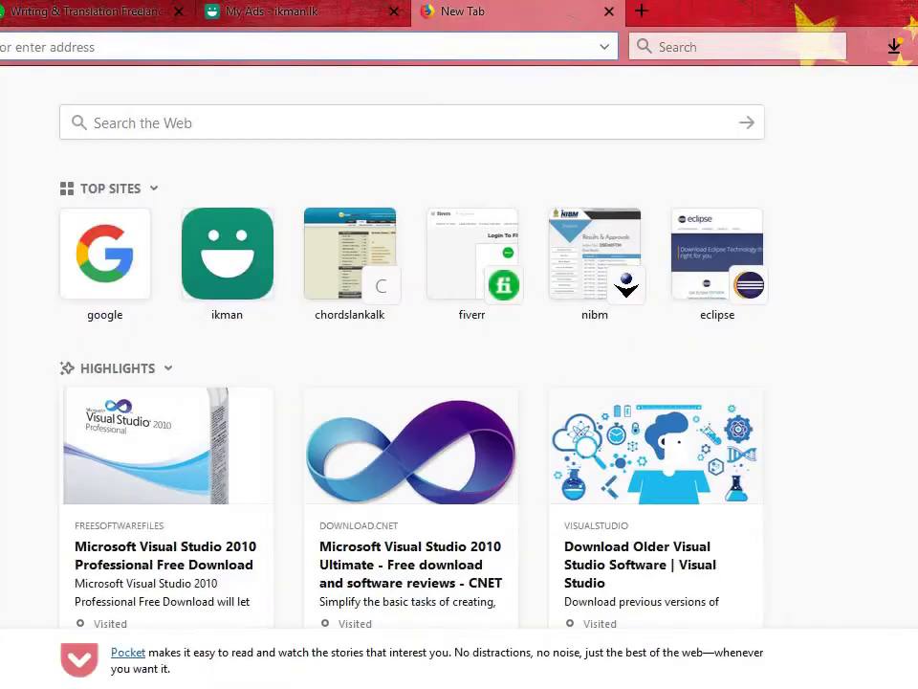
left_click(106, 249)
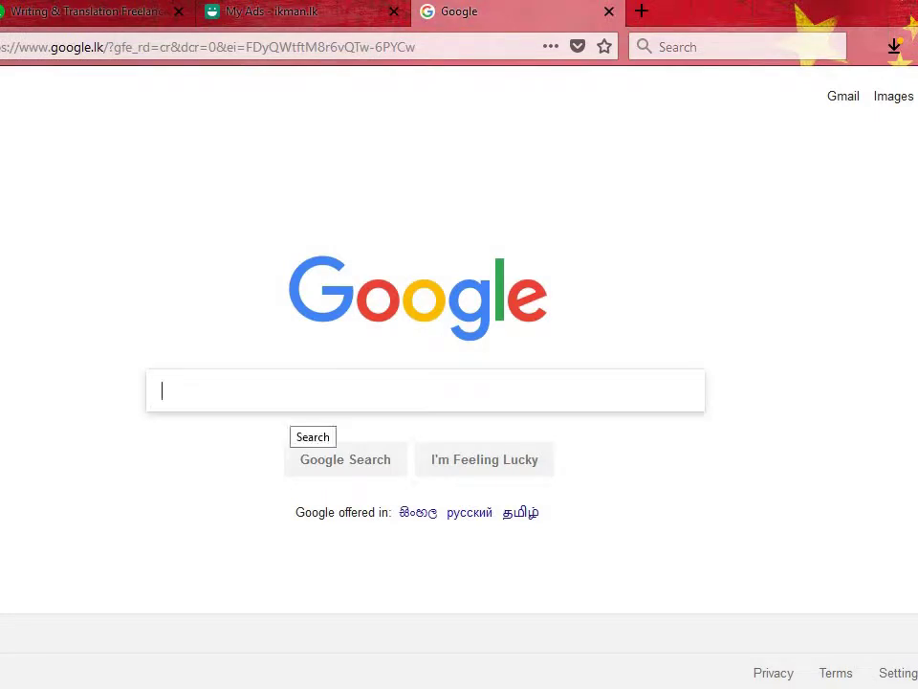
type("v")
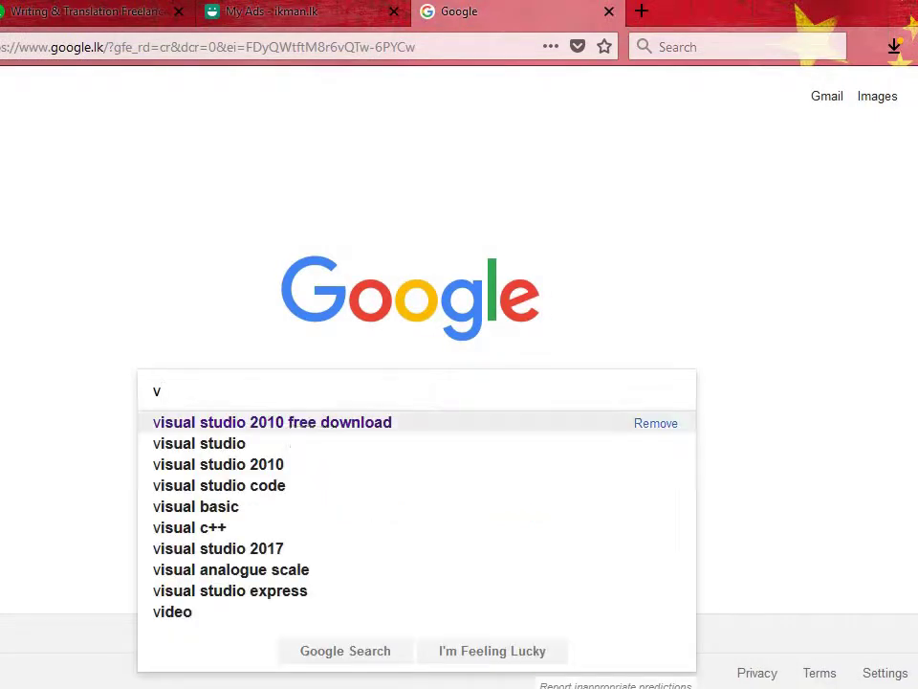
left_click(273, 421)
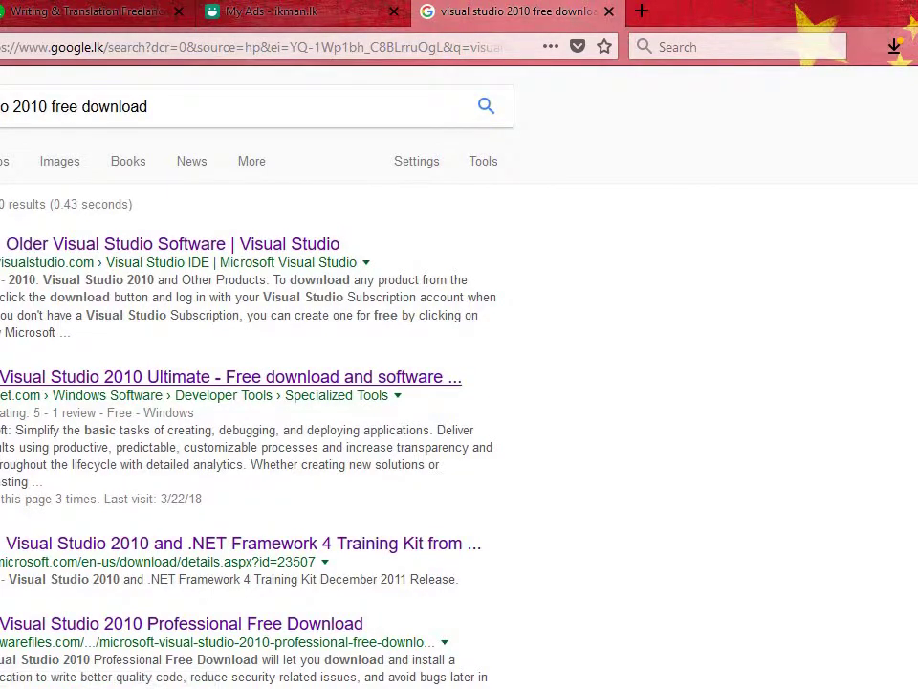
left_click(230, 376)
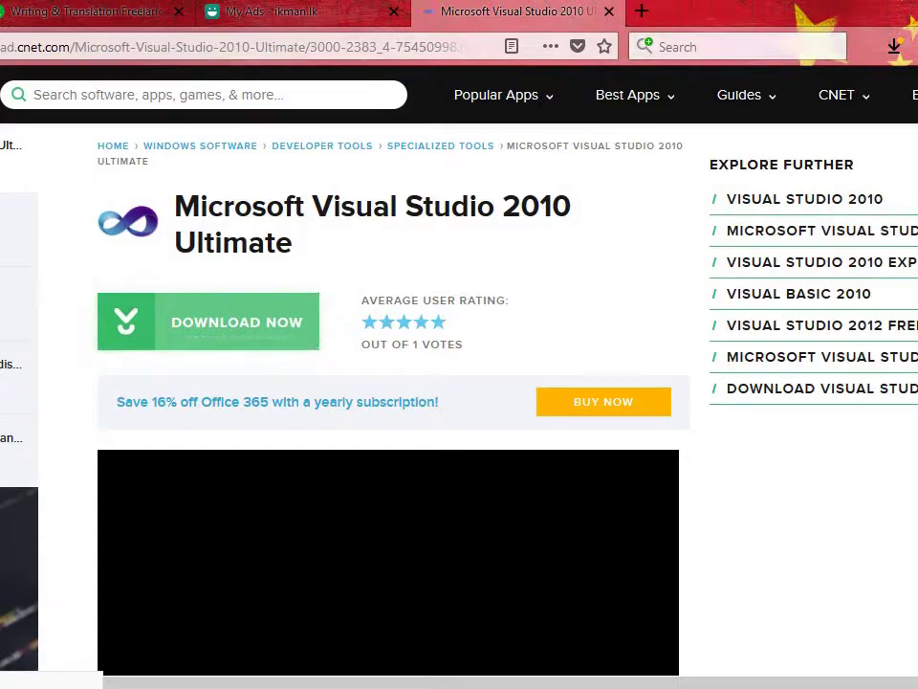
Step: Switch to Visual Studio 2010 and create a Visual C# Windows Forms Application project named with the author's full name followed by 1
key("super+d")
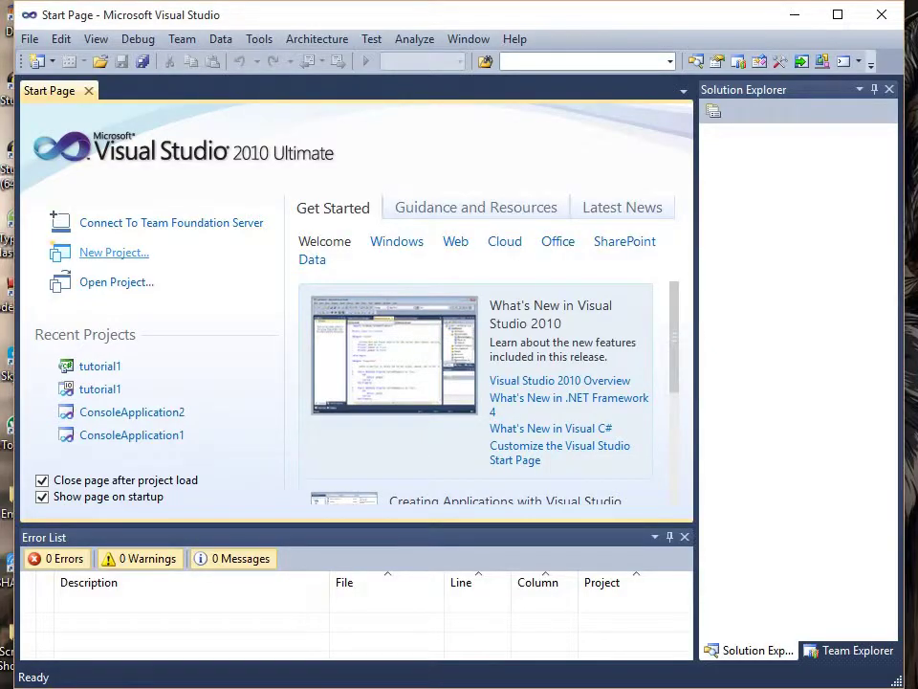
left_click(110, 253)
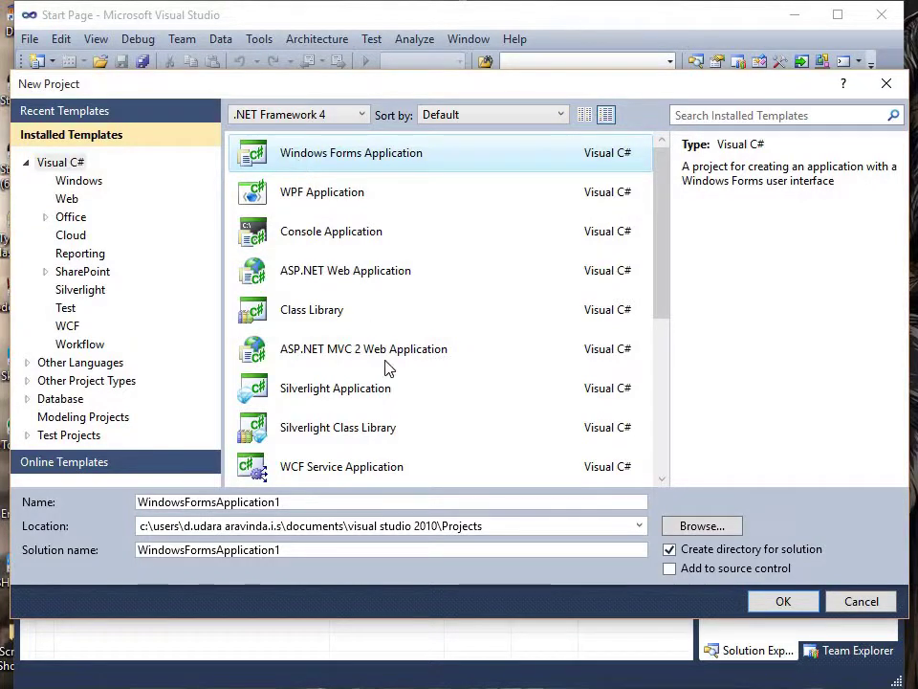
left_click(359, 504)
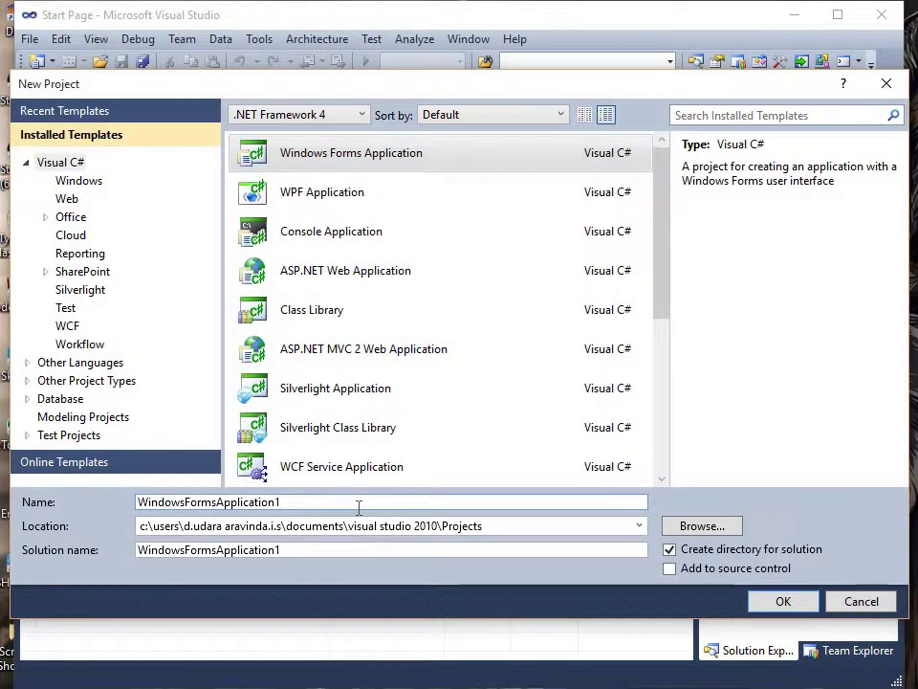
key("BackSpace")
key("BackSpace")
key("BackSpace")
key("BackSpace")
key("BackSpace")
key("BackSpace")
key("BackSpace")
key("BackSpace")
key("BackSpace")
key("BackSpace")
key("BackSpace")
key("BackSpace")
key("BackSpace")
key("BackSpace")
key("BackSpace")
key("BackSpace")
key("BackSpace")
key("BackSpace")
key("BackSpace")
key("BackSpace")
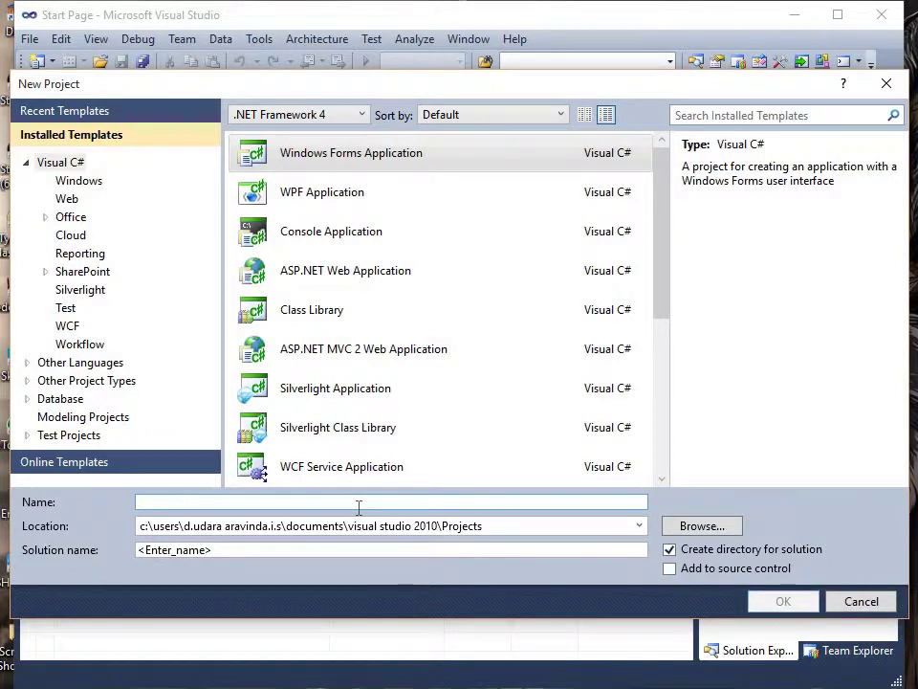
type("UdaraAr")
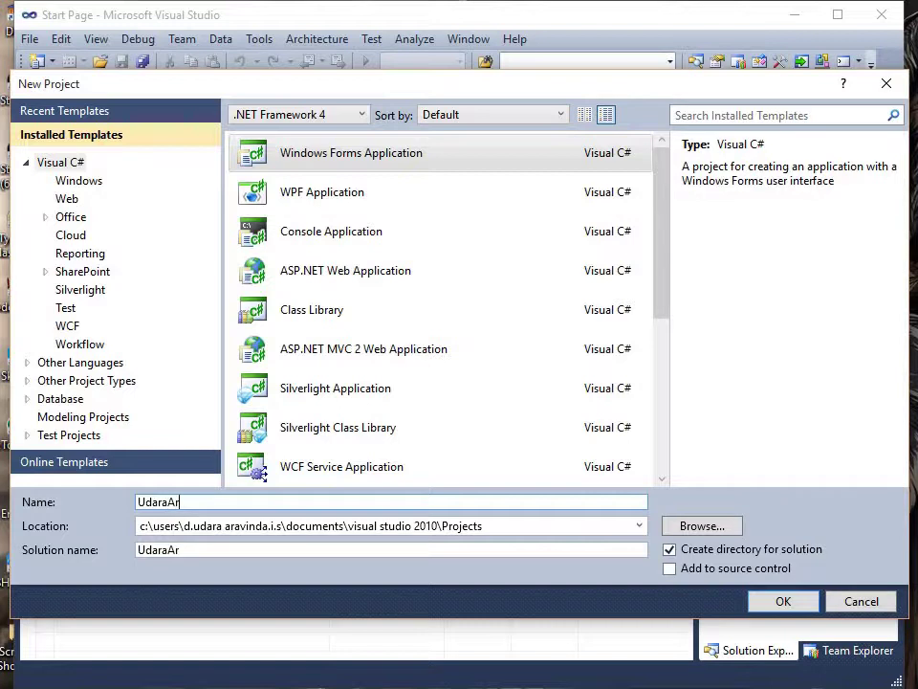
type("avinda1")
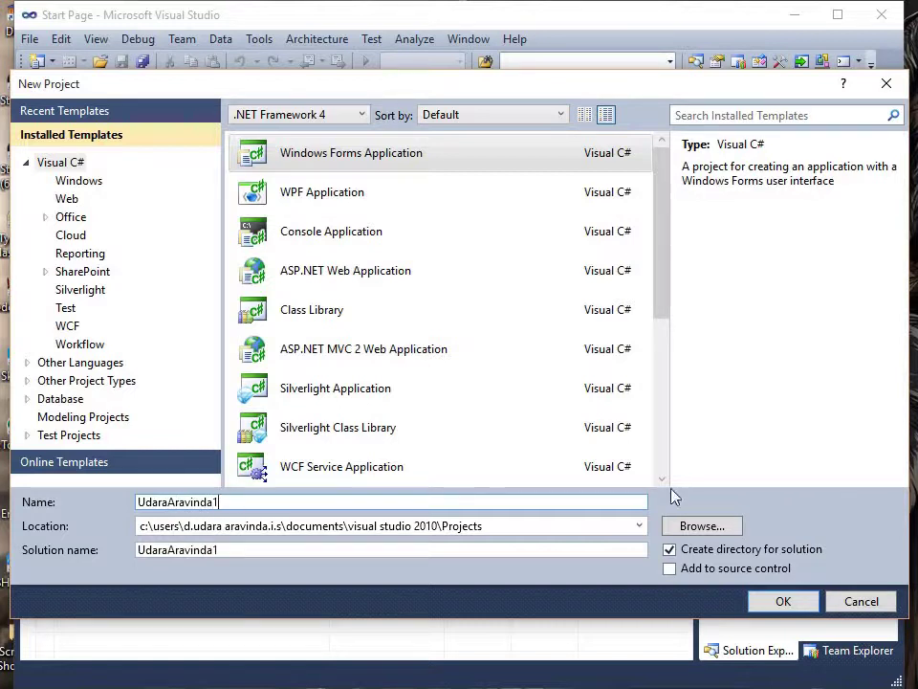
left_click(775, 601)
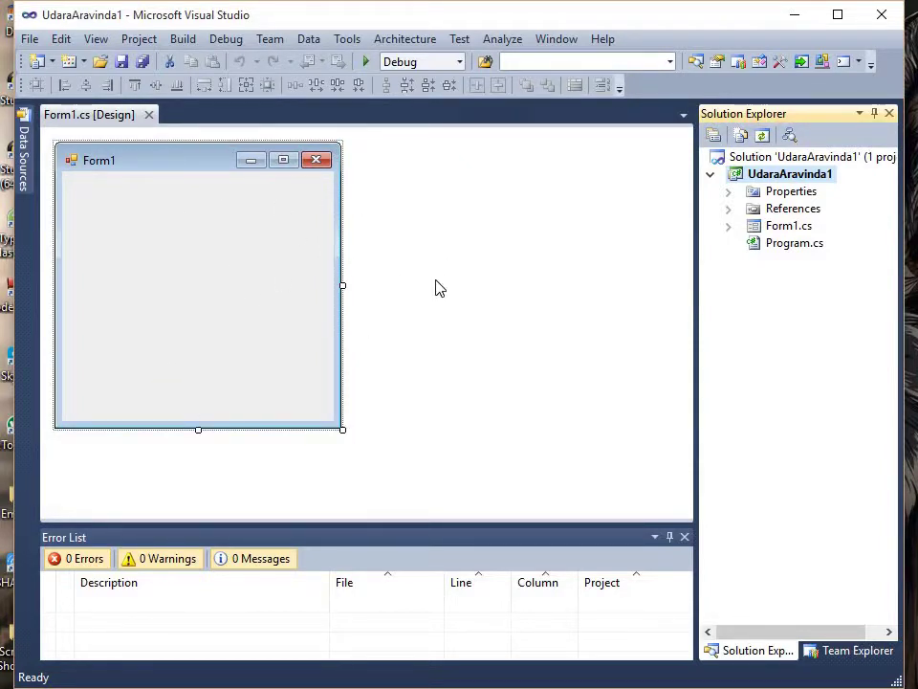
Step: Display the Toolbox with the Windows Forms controls for the form designer
left_click(619, 306)
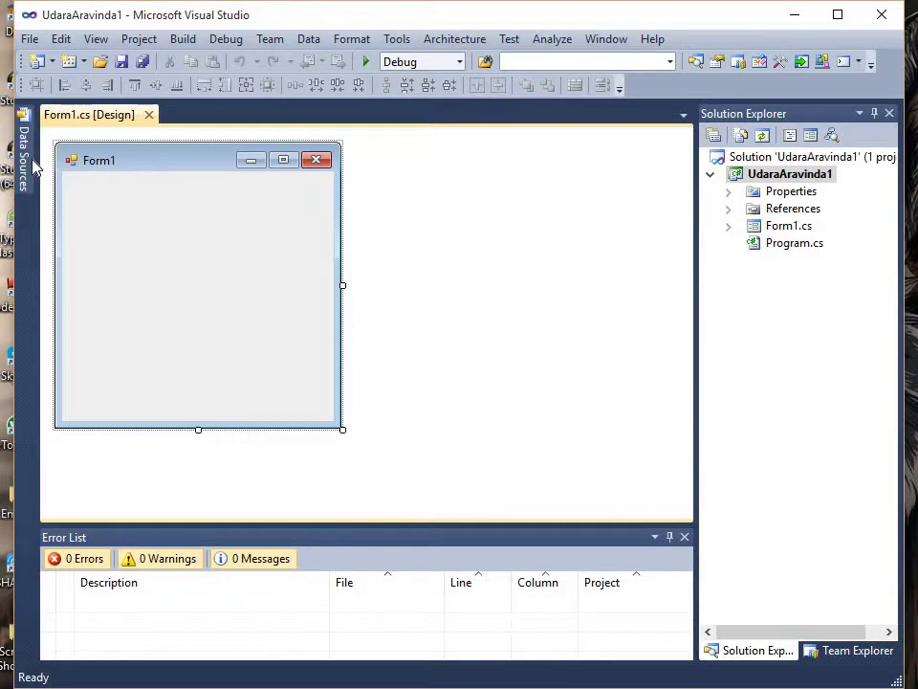
mouse_move(36, 167)
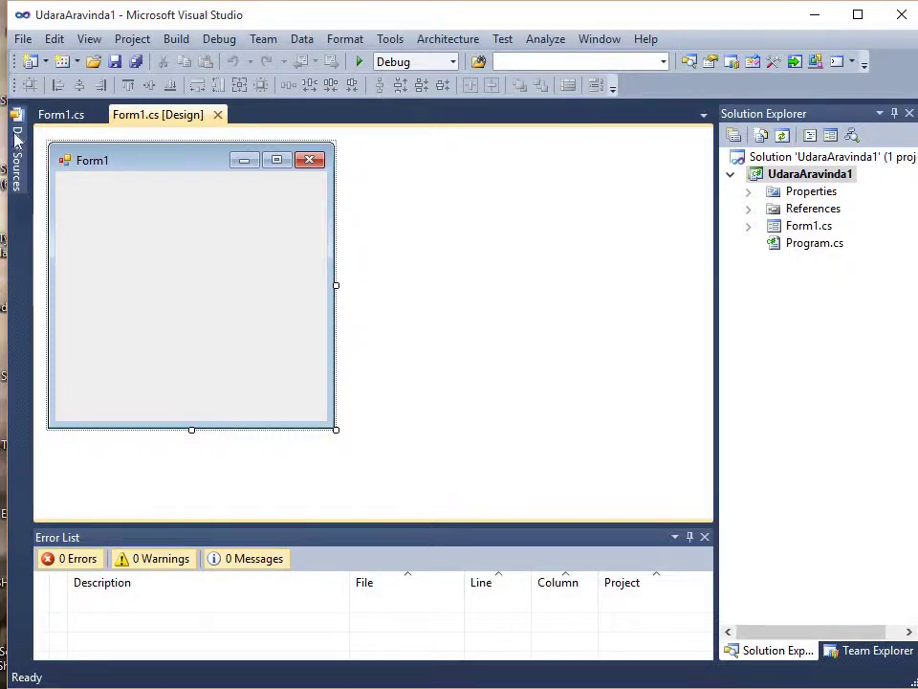
left_click(89, 42)
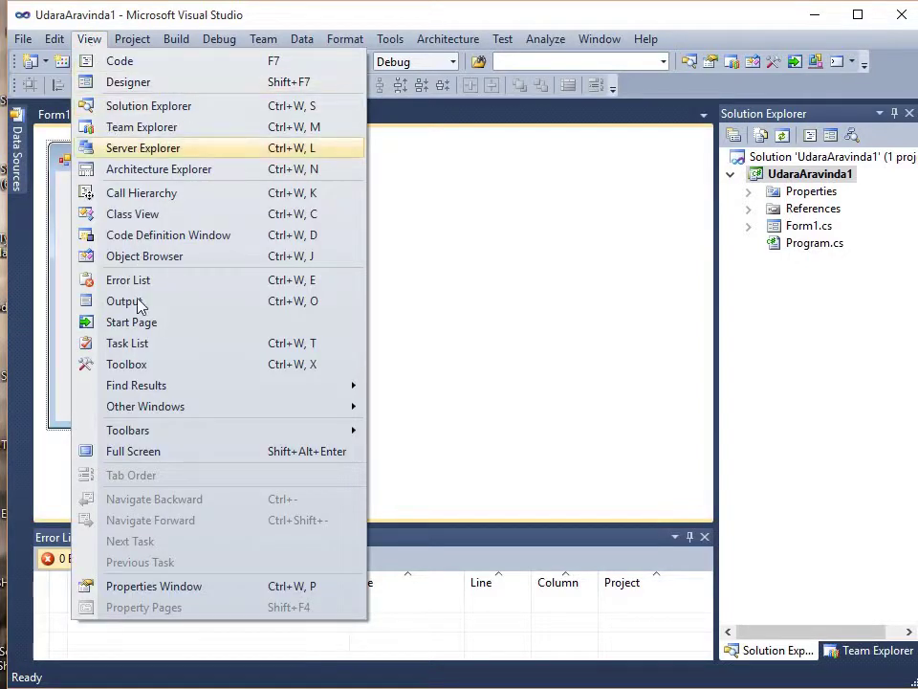
left_click(125, 365)
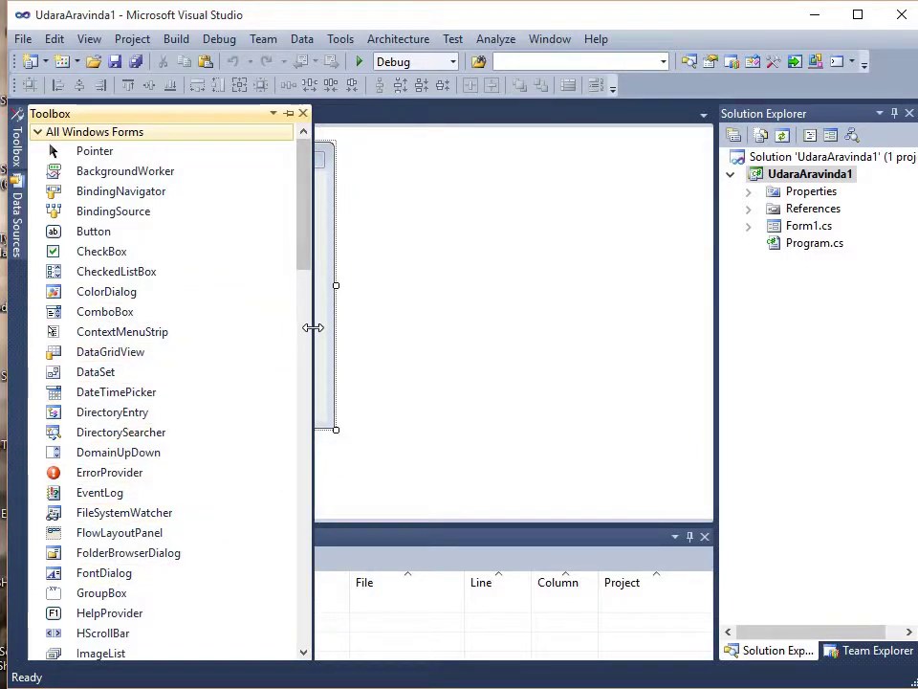
left_click_drag(294, 328, 104, 298)
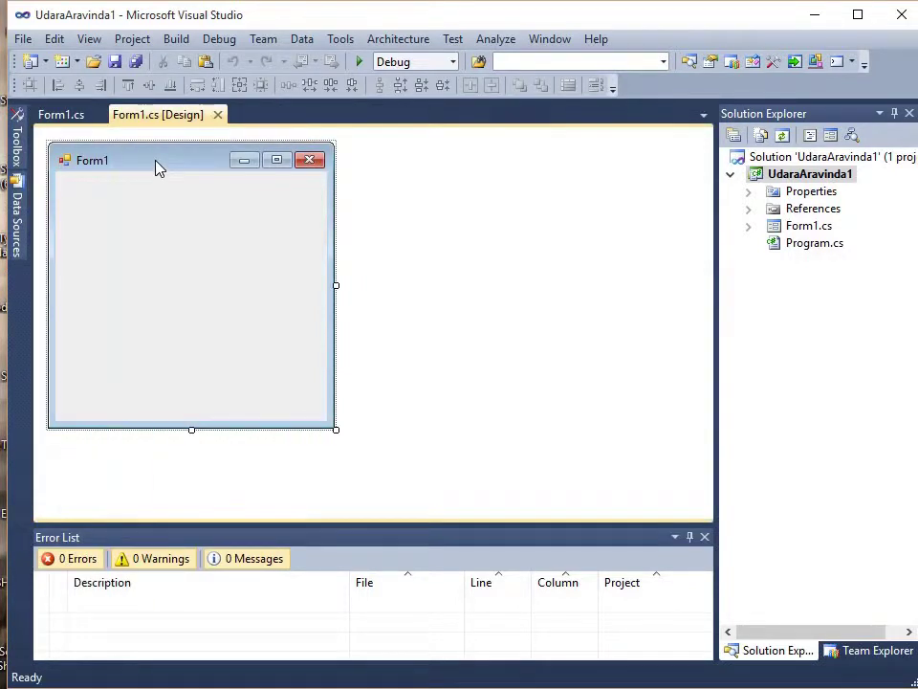
Step: Select Form1 in the designer, show its Properties window, and enlarge that window to browse the form's properties
left_click_drag(157, 166, 258, 189)
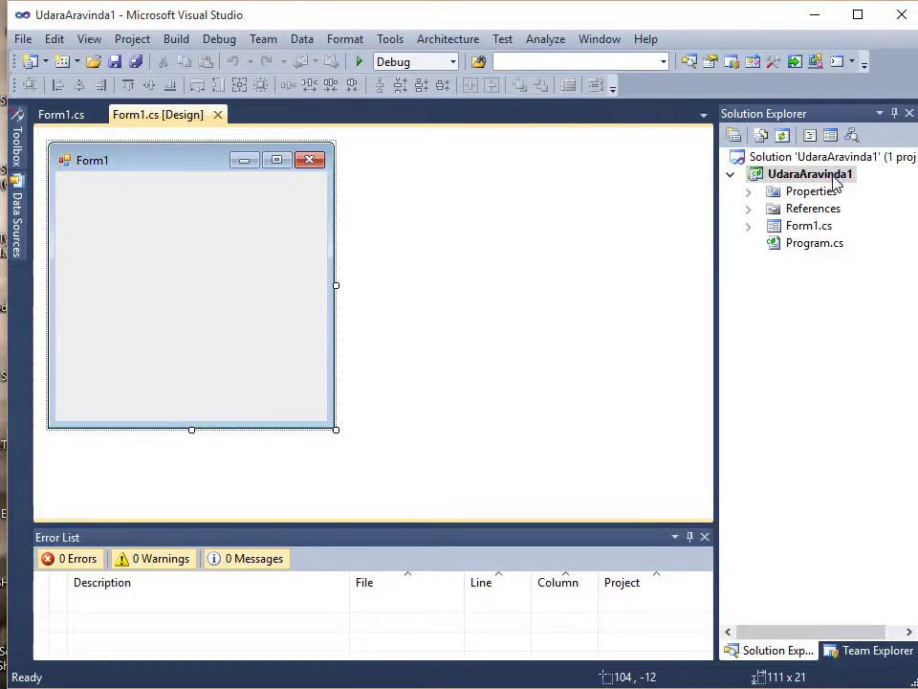
left_click(809, 227)
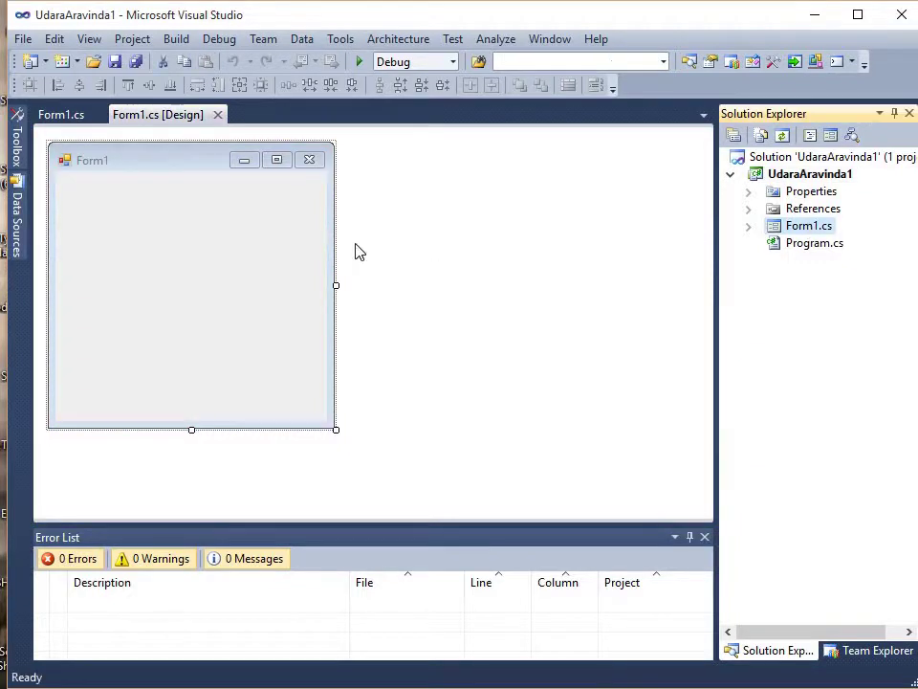
left_click(239, 260)
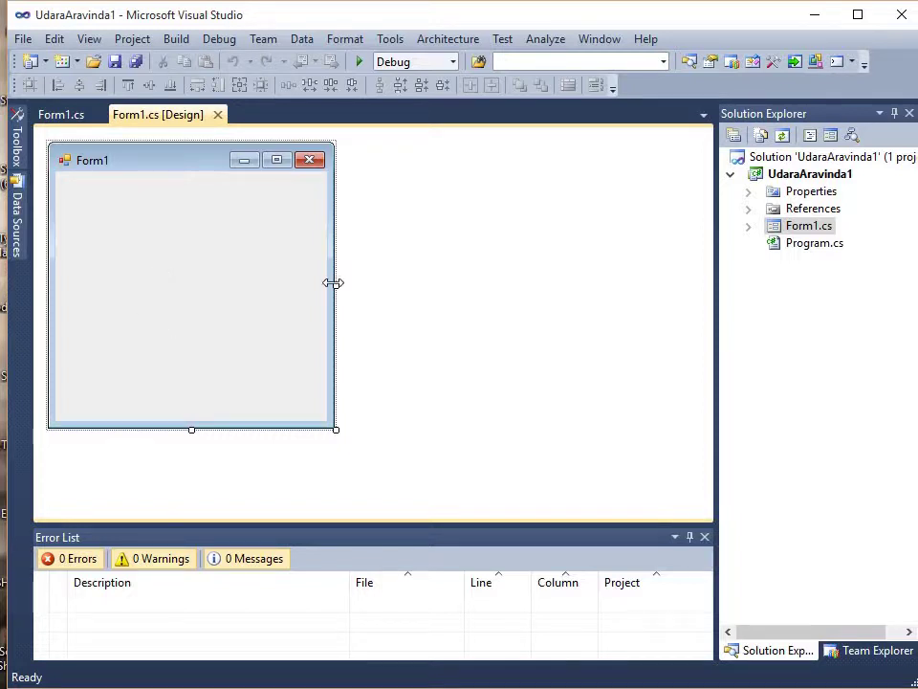
right_click(199, 239)
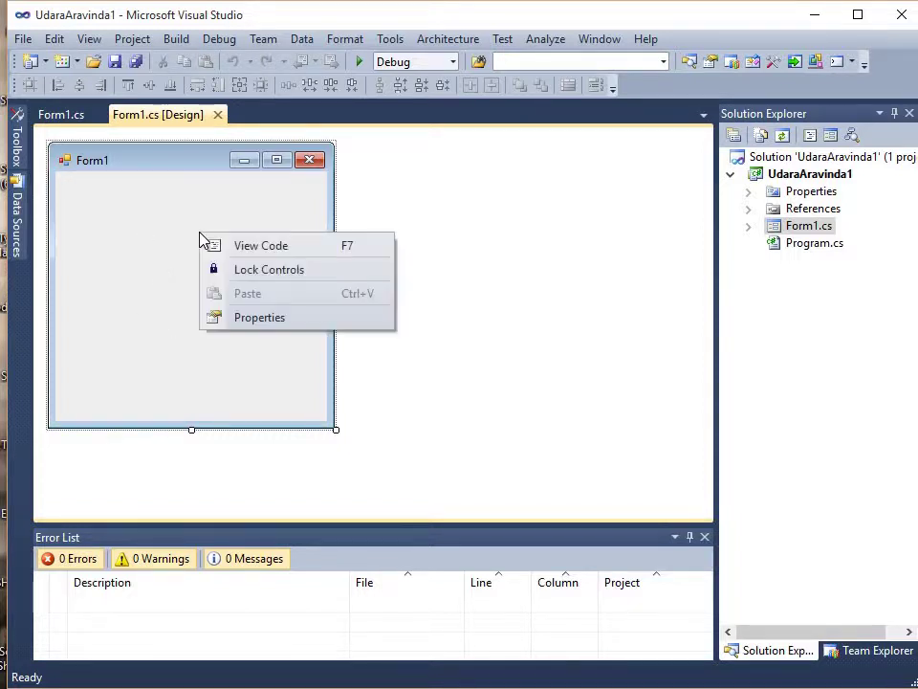
left_click(240, 316)
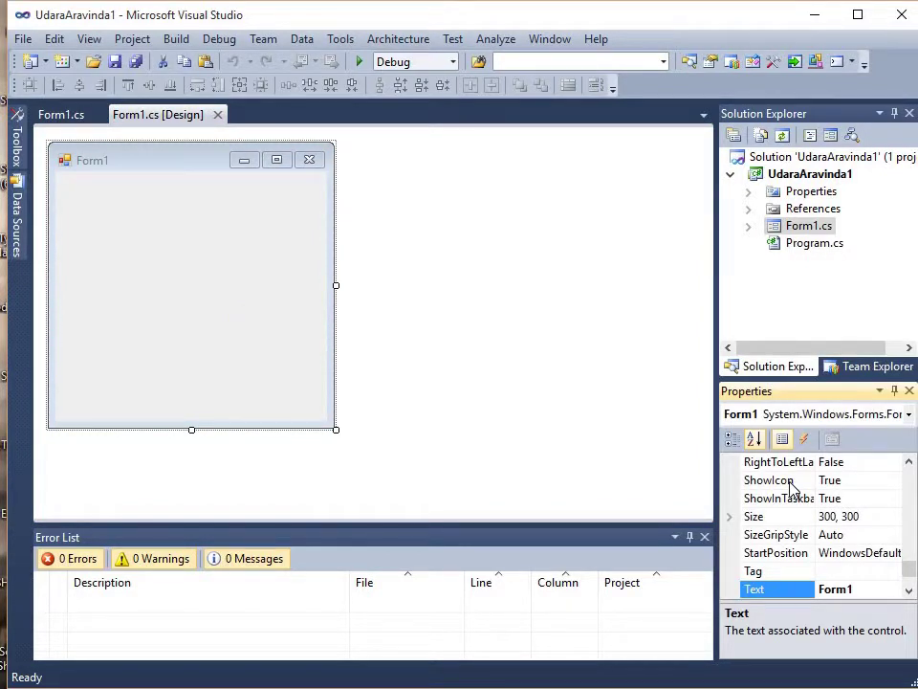
scroll(791, 487, "down", 2)
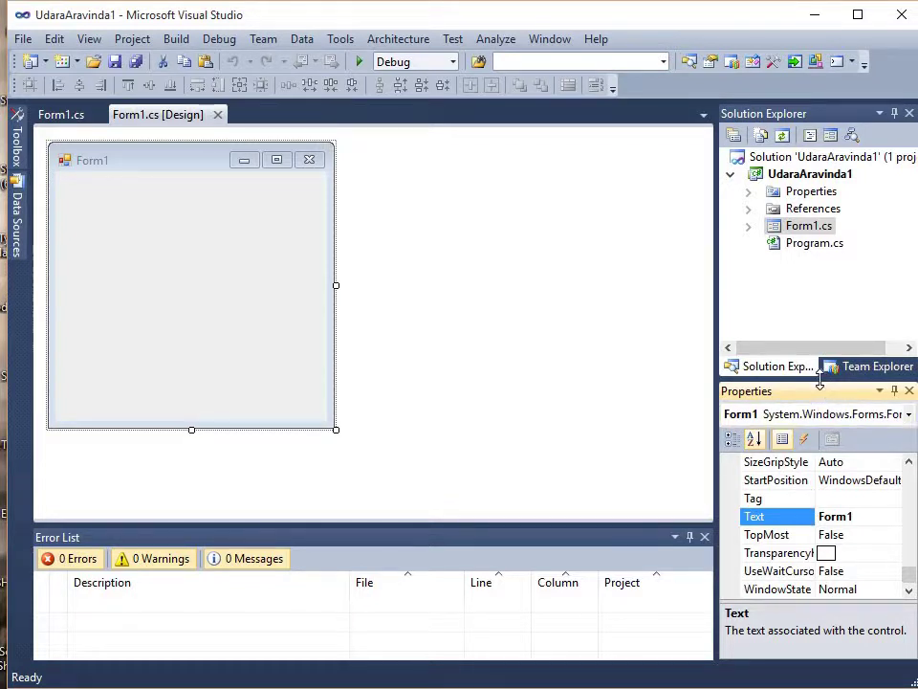
left_click_drag(820, 382, 820, 256)
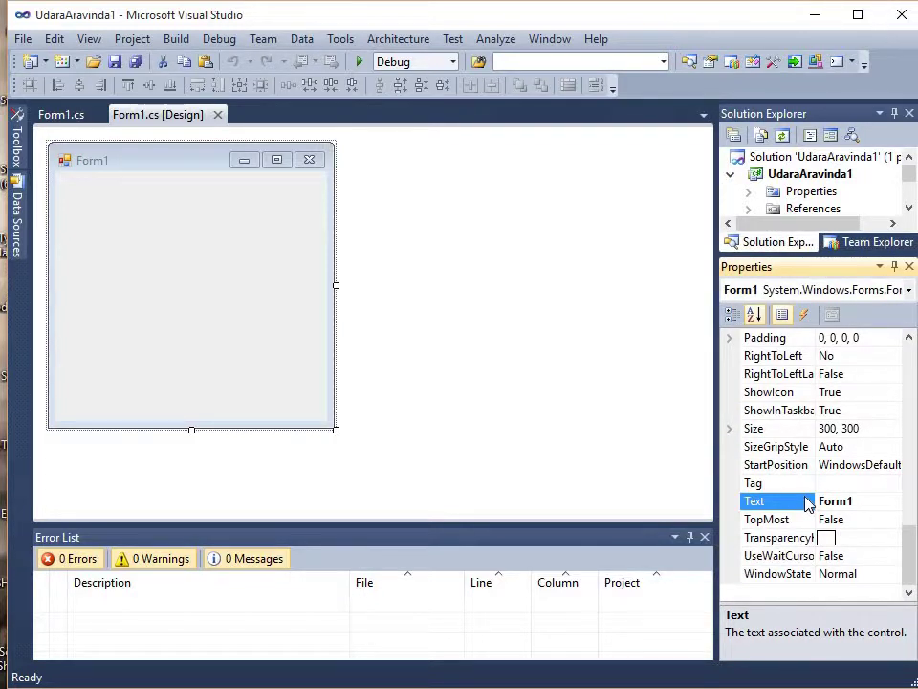
scroll(807, 501, "up", 2)
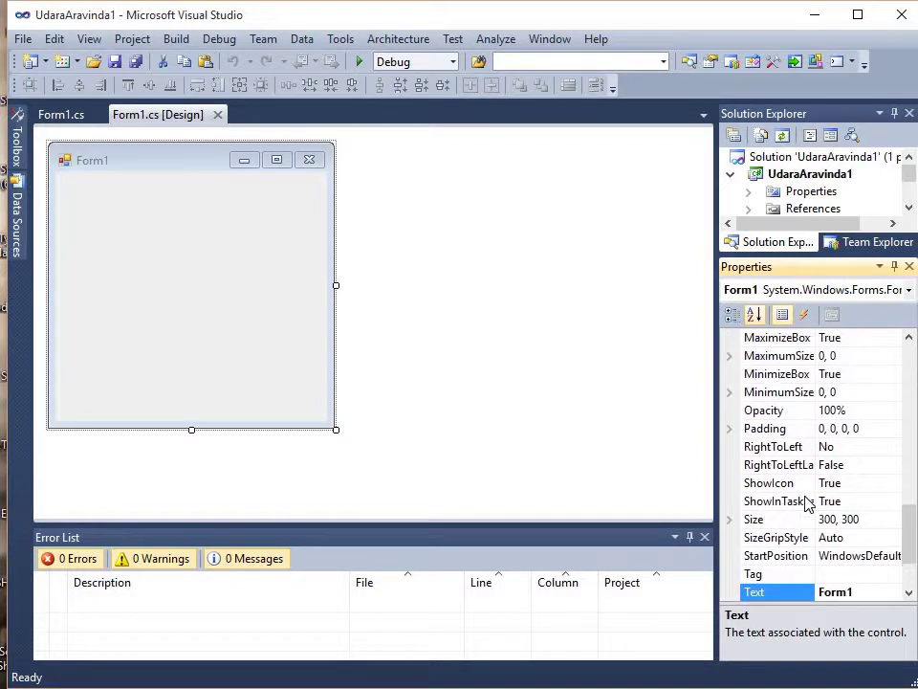
scroll(806, 501, "up", 5)
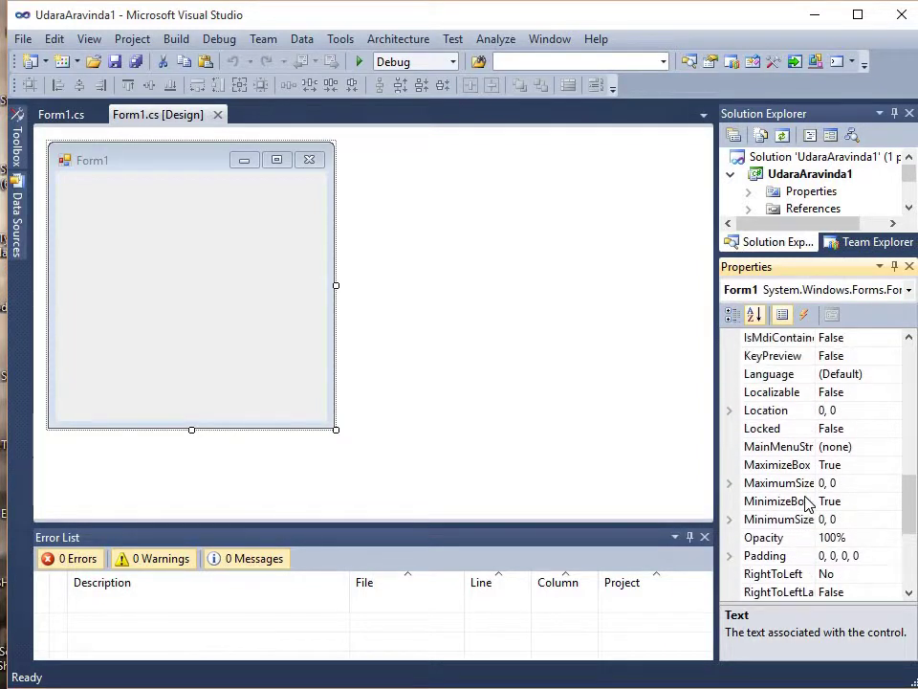